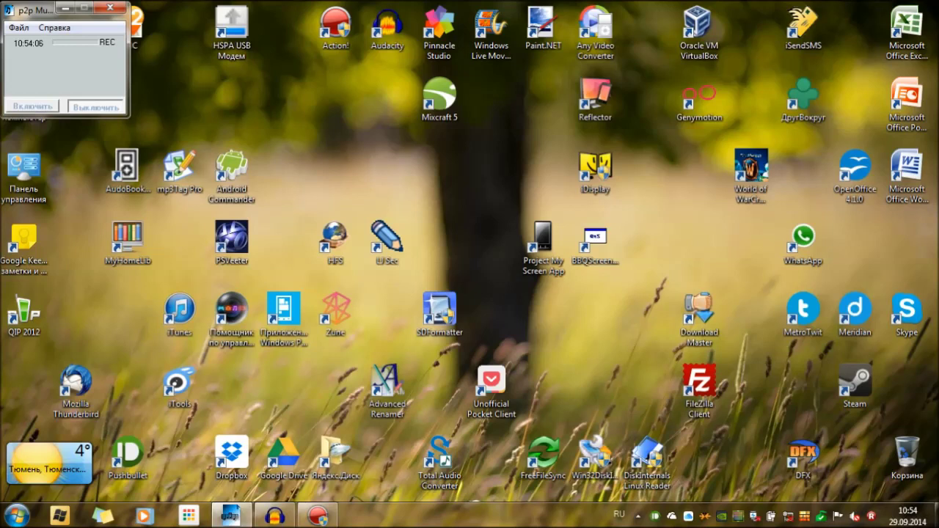
Point out the WhatsApp and Oracle VM VirtualBox desktop shortcuts and launch Genymotion from its shortcut
left_click(804, 242)
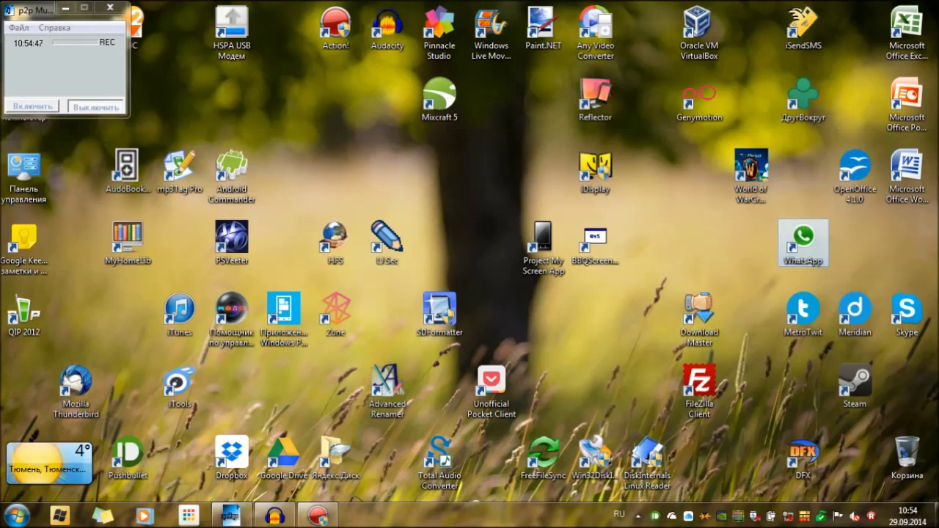
left_click(698, 33)
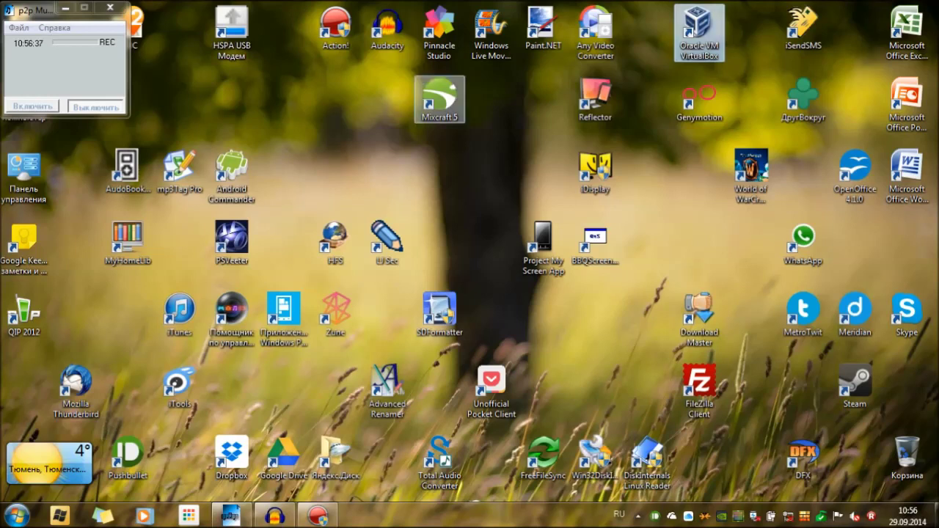
left_click(699, 99)
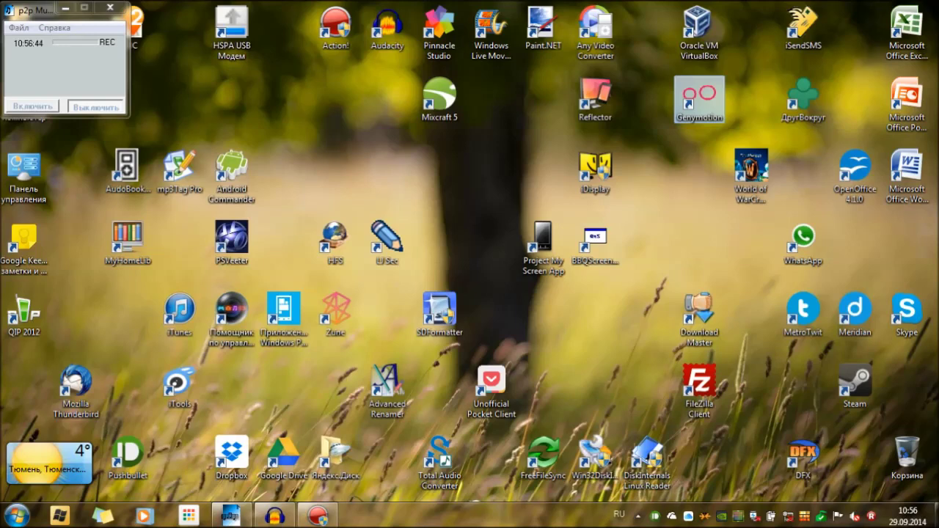
key("Return")
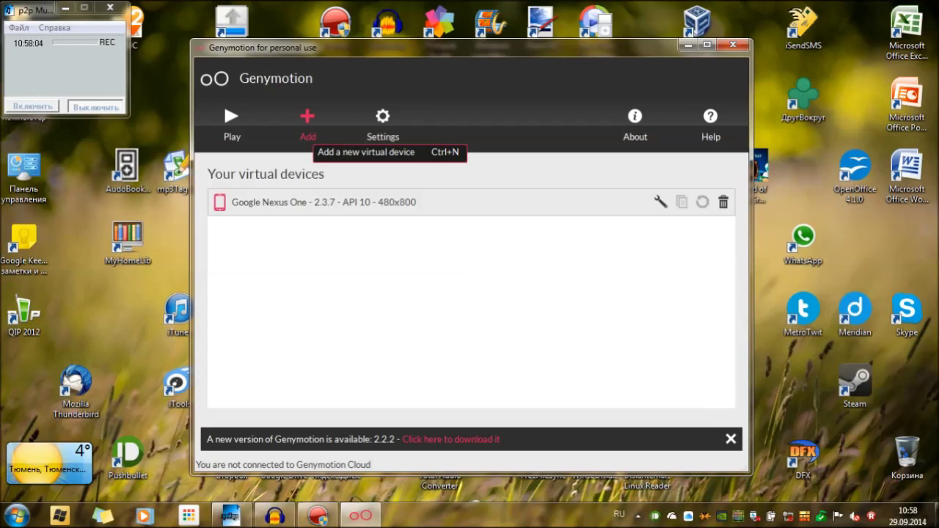
View the list of available devices in Genymotion's virtual device creation wizard and leave it without adding one
left_click(307, 121)
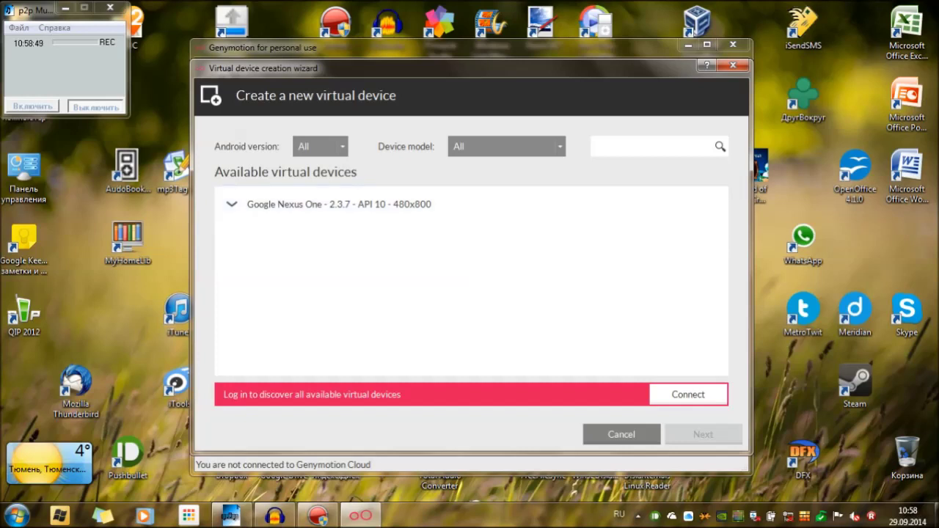
key("Escape")
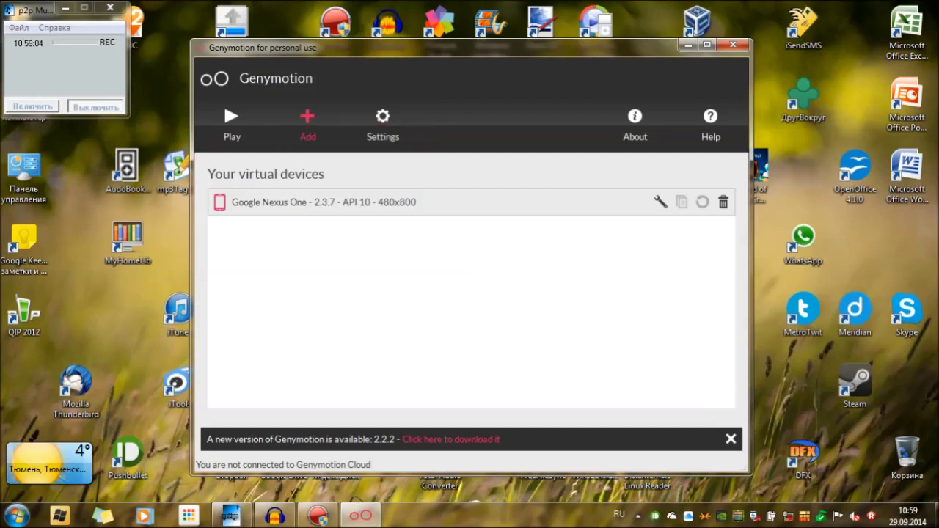
left_click(308, 121)
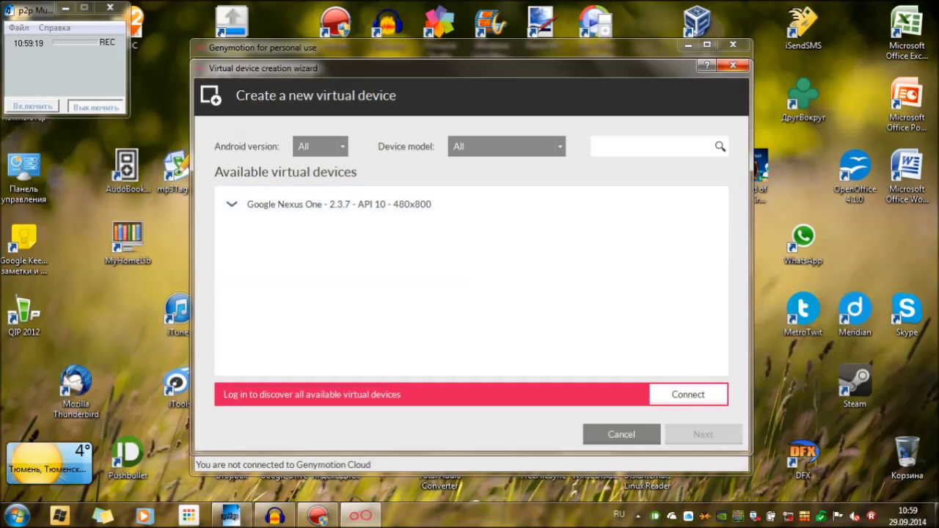
key("Escape")
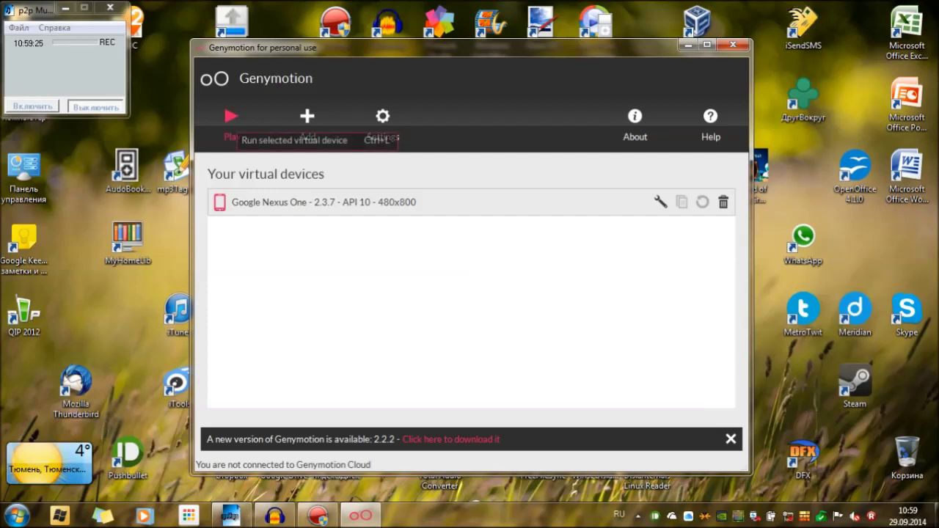
Start the Google Nexus One virtual device and close the Genymotion manager window
left_click(231, 121)
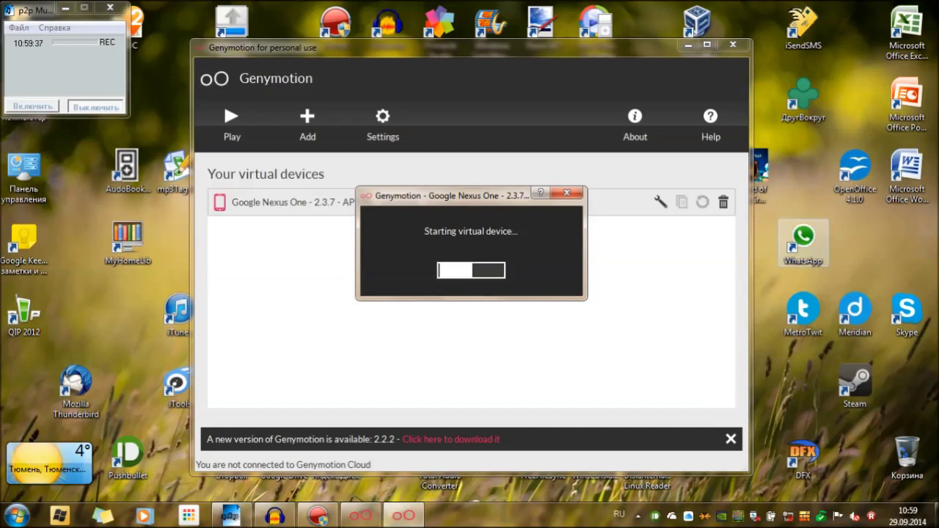
left_click(733, 44)
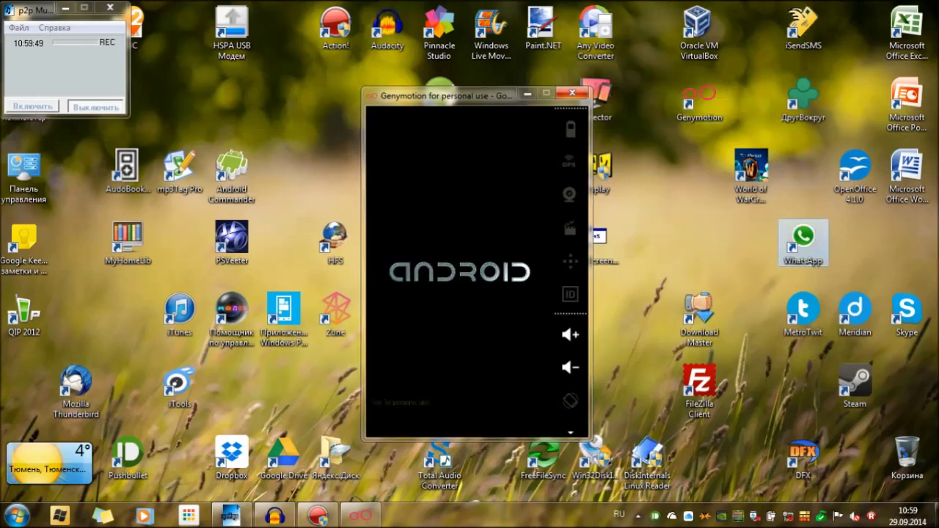
Move the virtual device window to the far right side of the desktop and switch the keyboard layout to English
left_click_drag(450, 104, 690, 145)
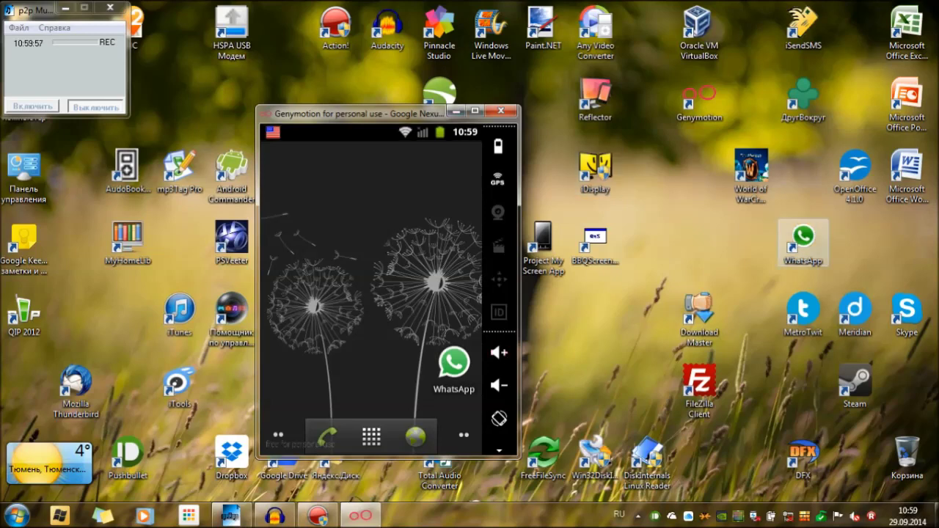
left_click_drag(408, 120, 622, 121)
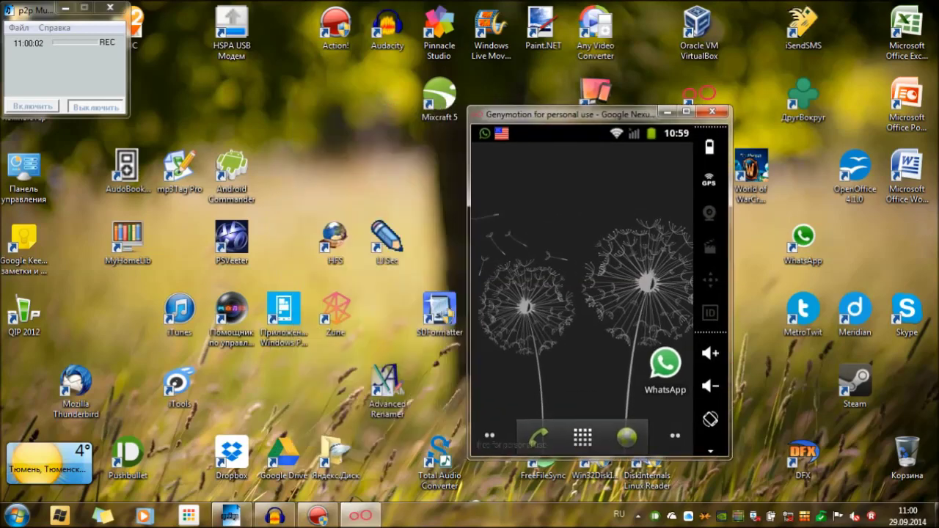
left_click_drag(558, 114, 733, 122)
key("alt+shift")
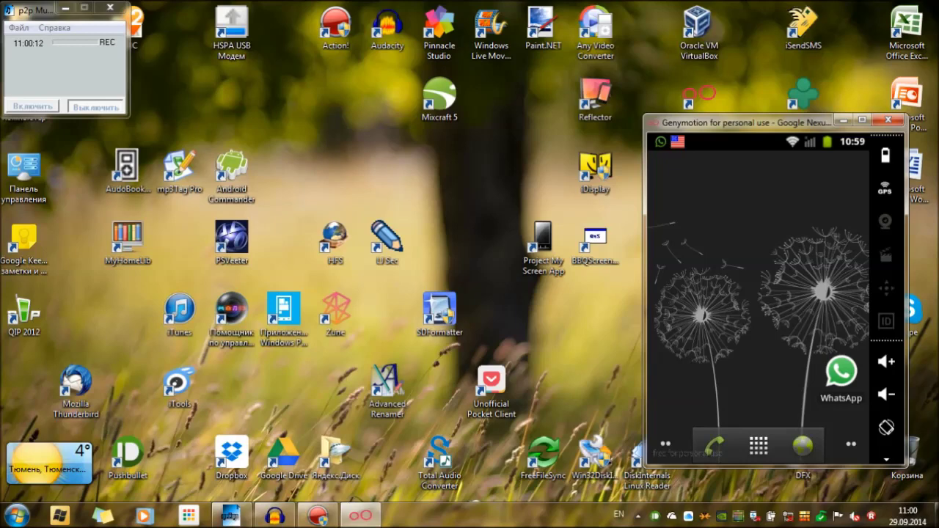
Install WhatsApp+2.11.395.apk from FileZilla Server\Android\Programs for Windows\Genymotion onto the virtual device and close the file window
key("super+e")
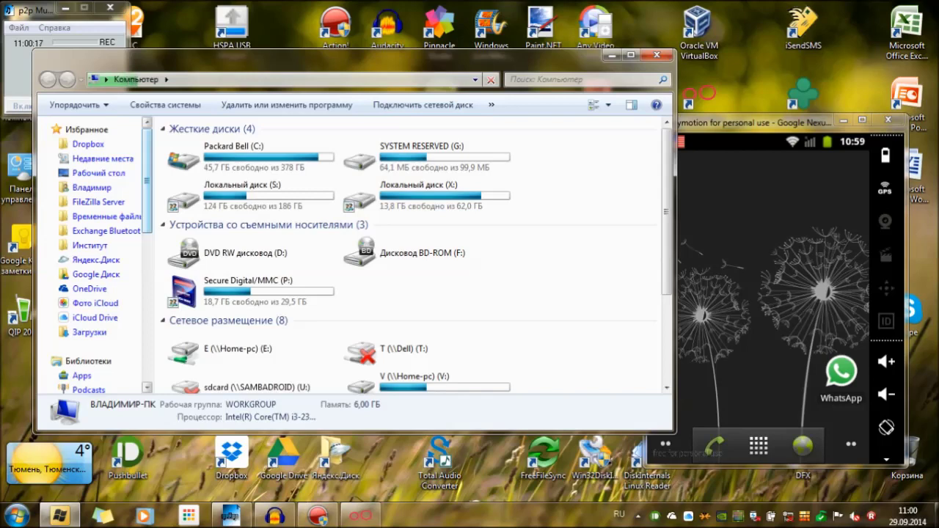
left_click(98, 202)
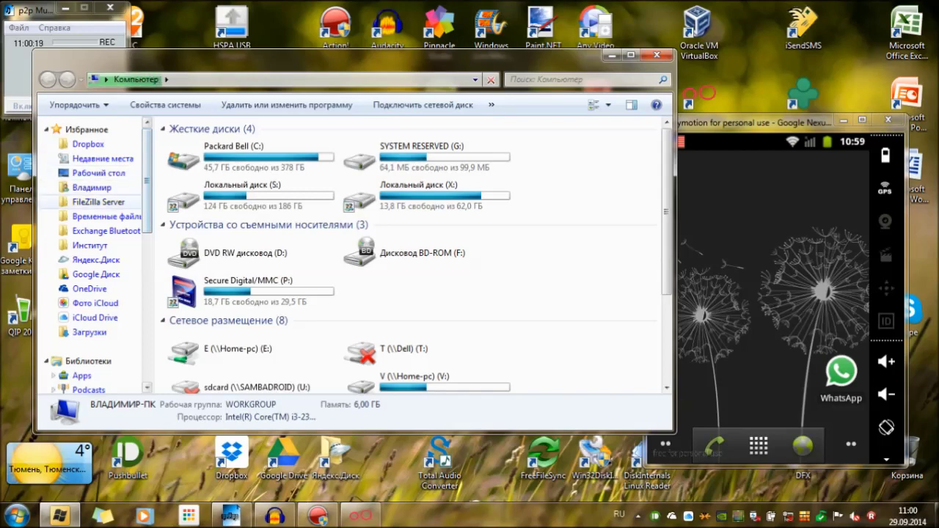
double_click(190, 143)
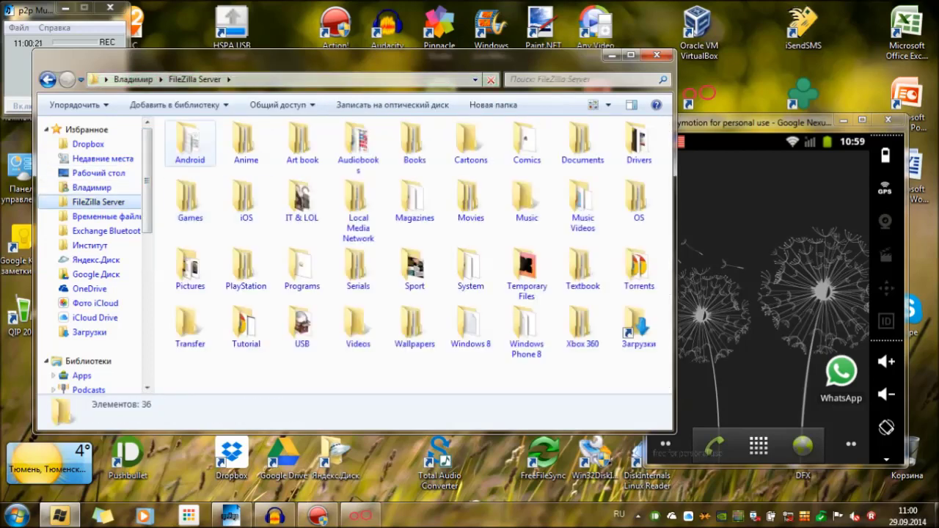
double_click(358, 143)
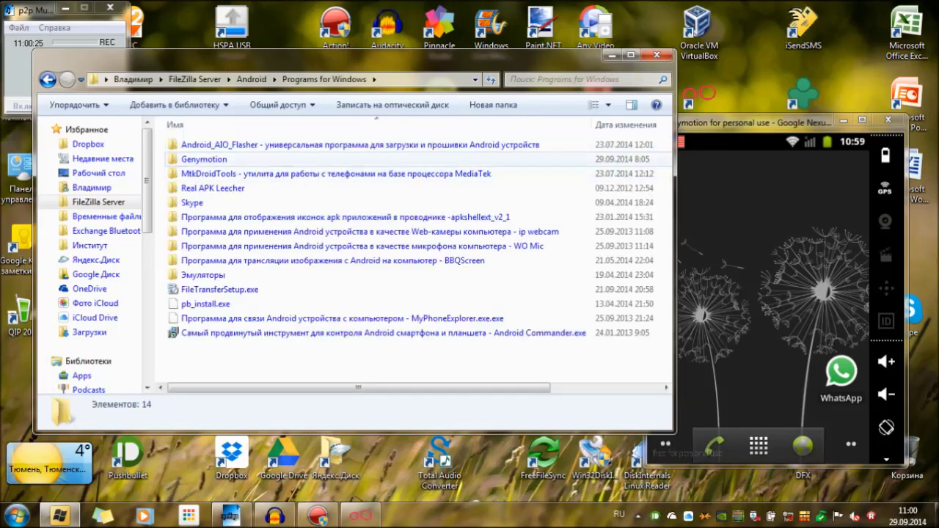
double_click(352, 159)
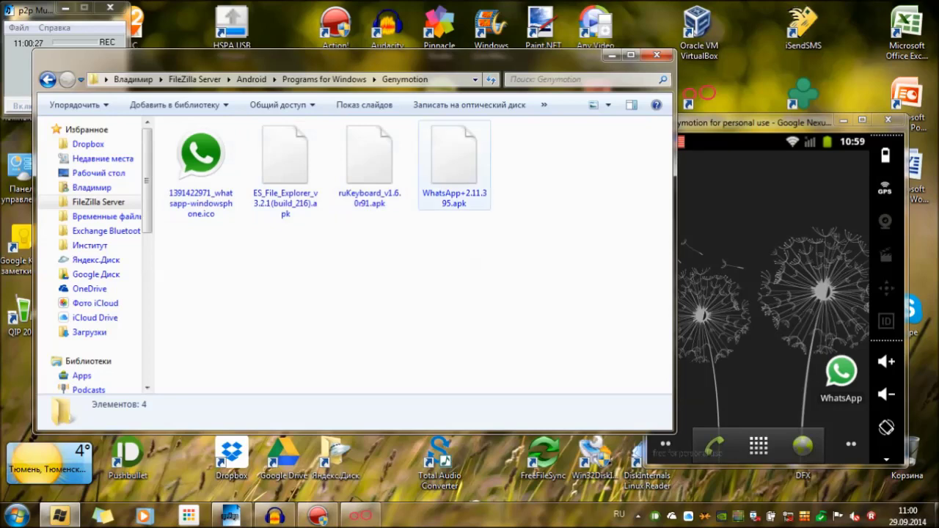
left_click_drag(455, 165, 741, 356)
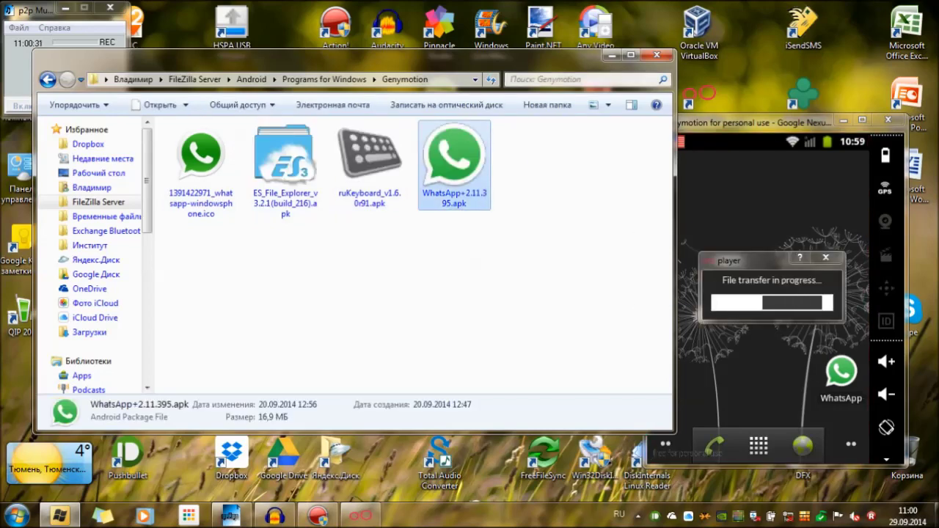
key("alt+F4")
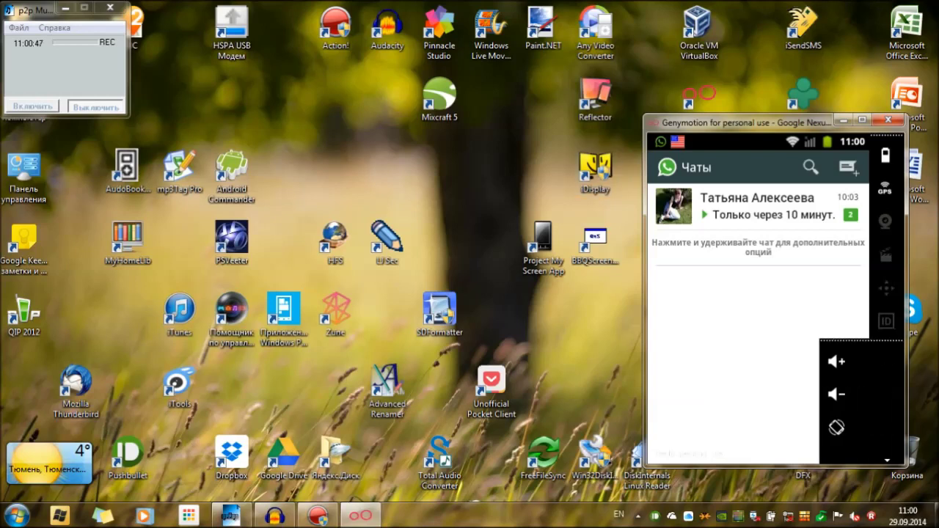
Return to the virtual device's home screen and display its list of all installed apps
left_click(887, 394)
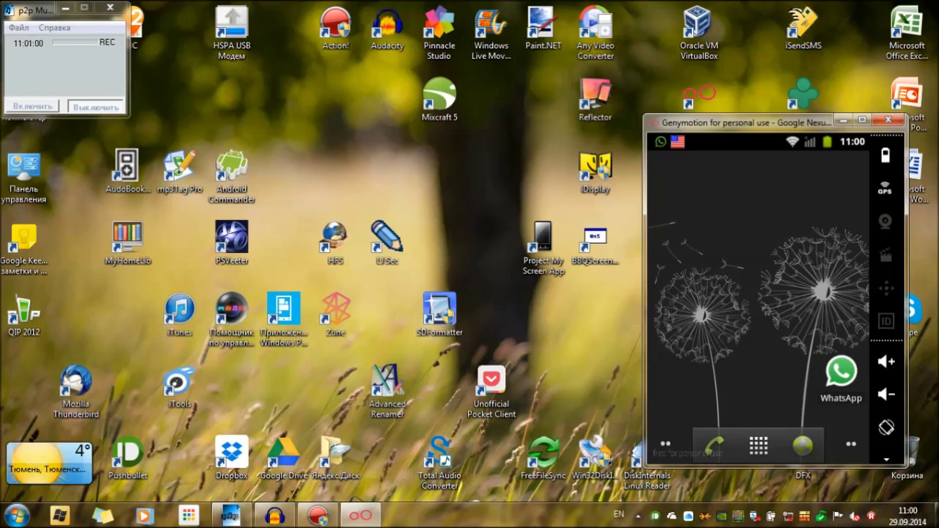
left_click(758, 444)
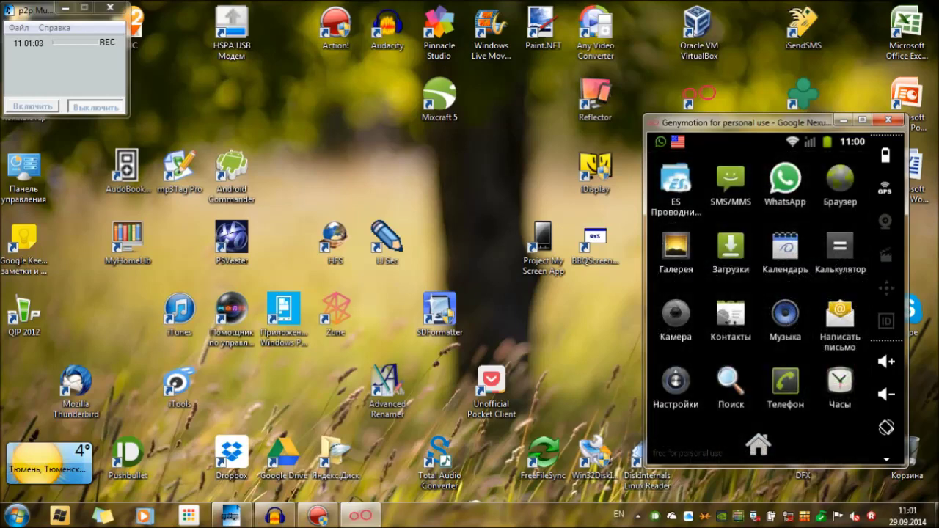
Check the memory use of the virtual device's process in Windows Task Manager and close the manager
right_click(481, 516)
left_click(543, 482)
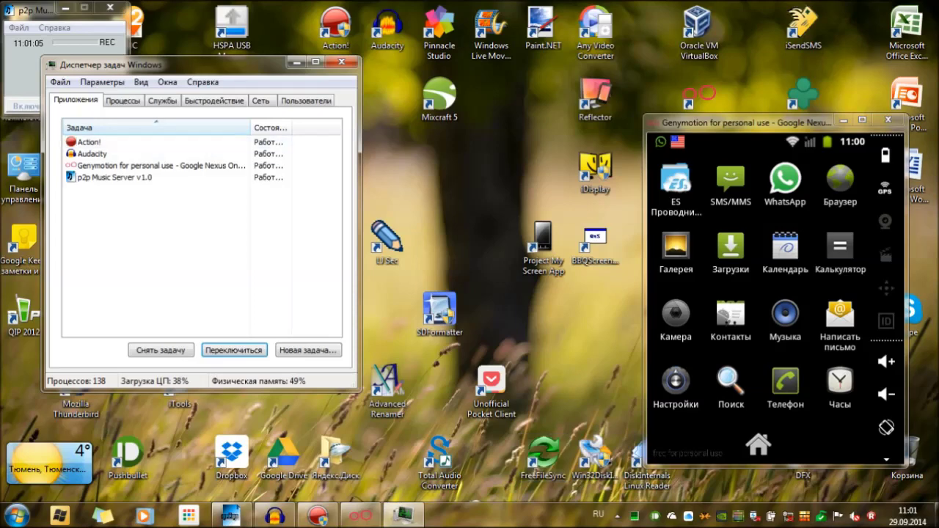
right_click(88, 154)
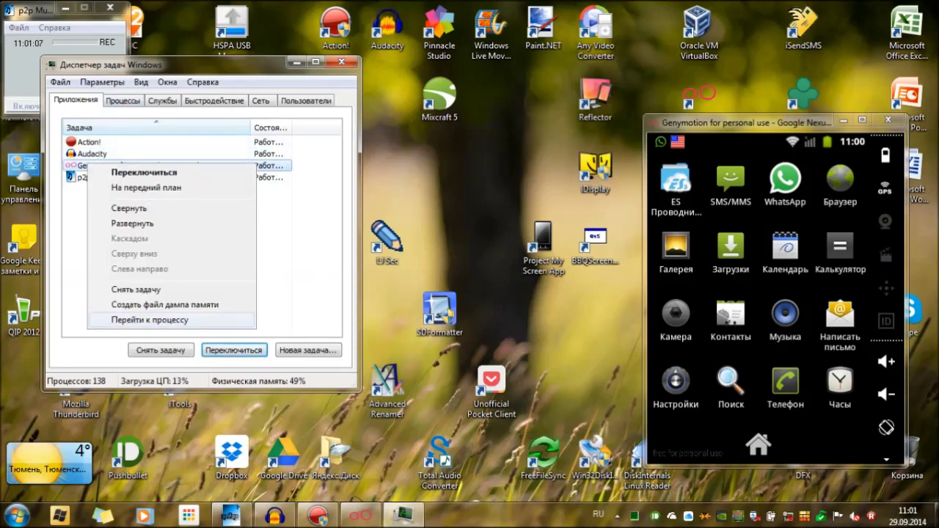
left_click(151, 316)
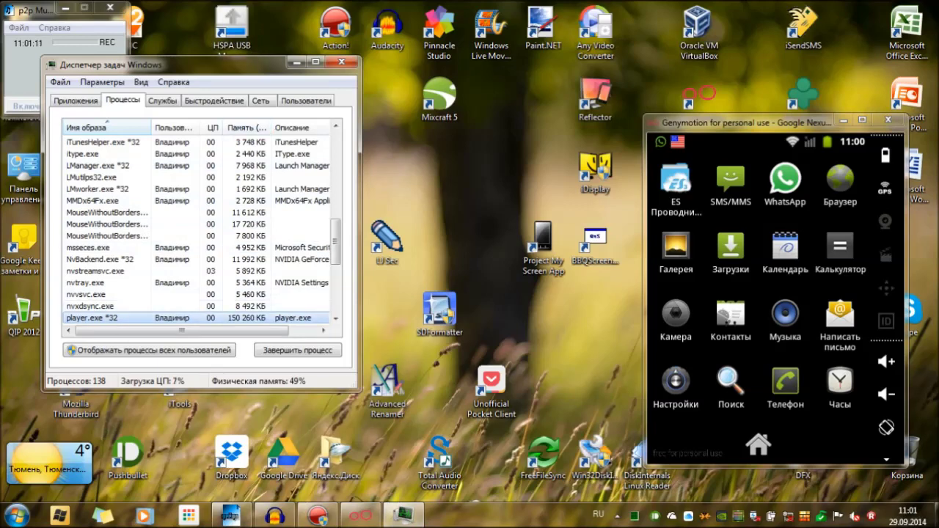
left_click(348, 64)
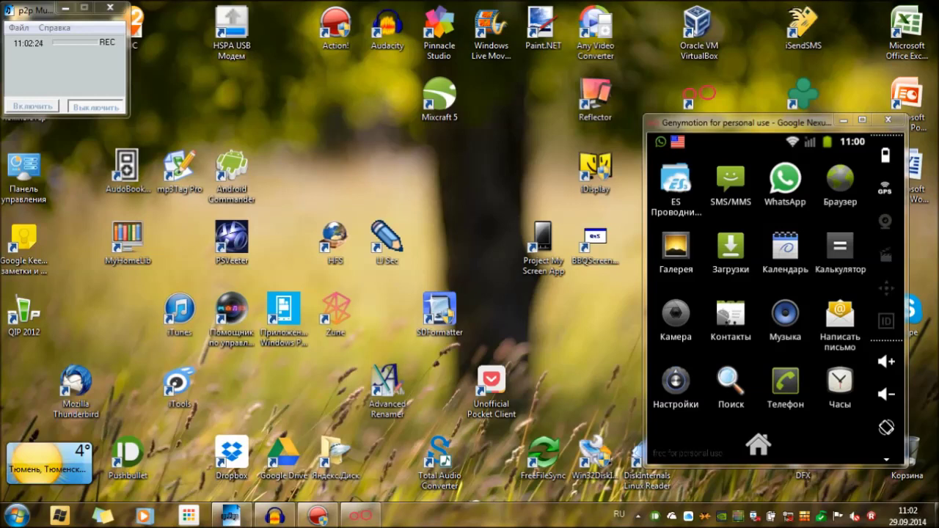
Launch WhatsApp on the virtual device and open the existing chat
left_click(784, 179)
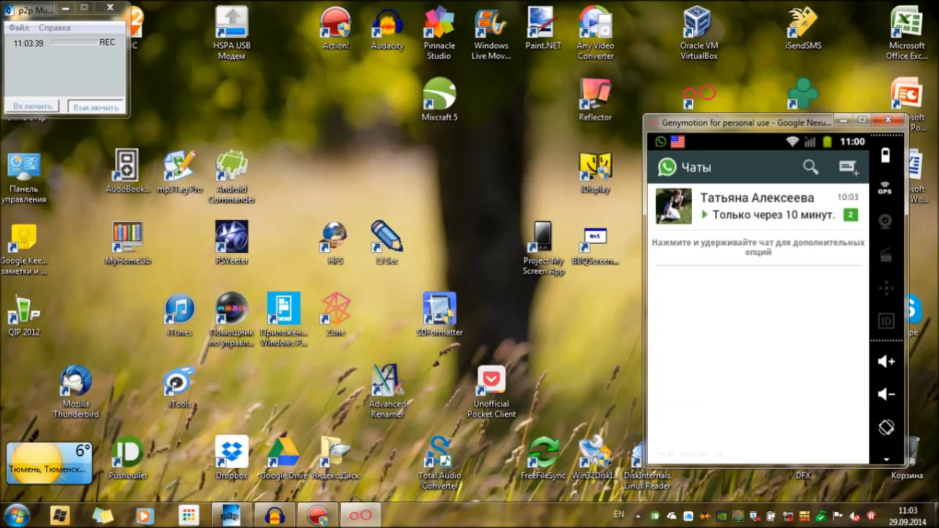
left_click(756, 206)
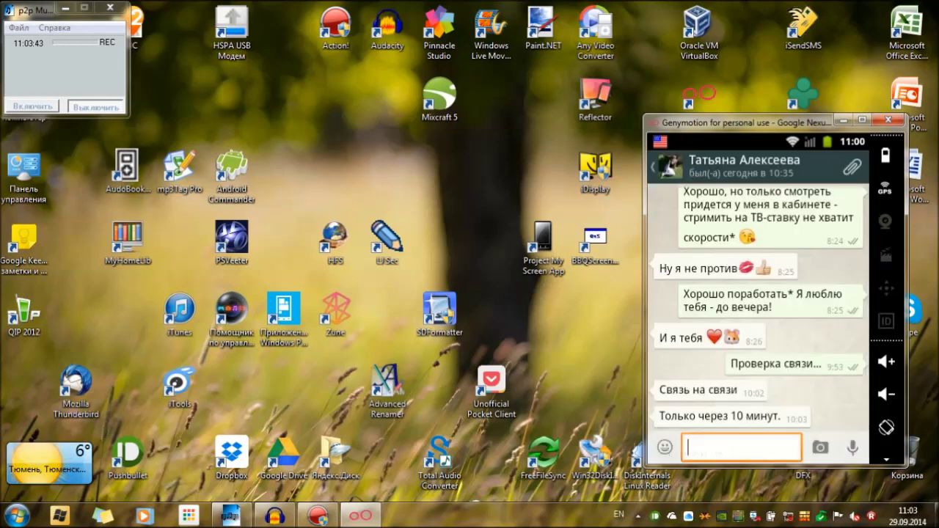
Look through the chat's message history and check the current date in the Windows calendar
scroll(756, 308, "up", 5)
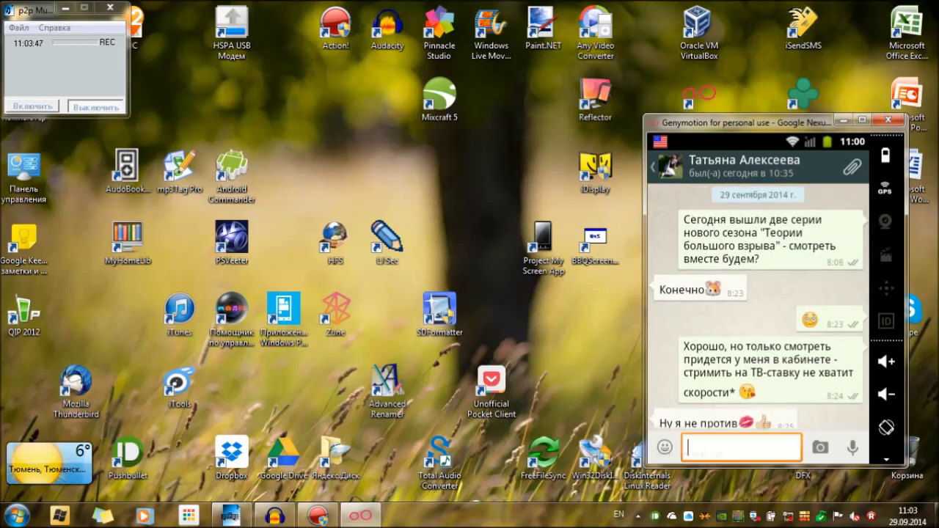
scroll(756, 308, "down", 5)
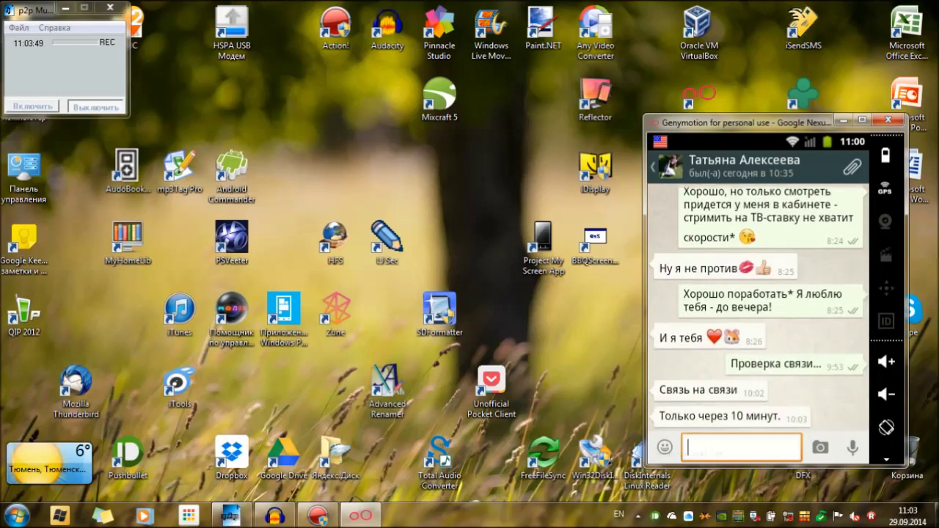
scroll(760, 308, "up", 2)
scroll(758, 297, "up", 2)
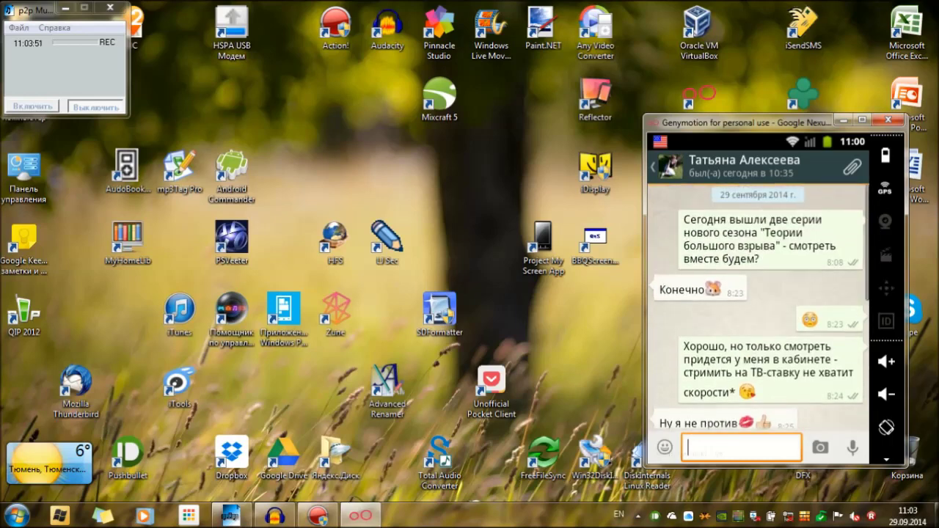
left_click(902, 510)
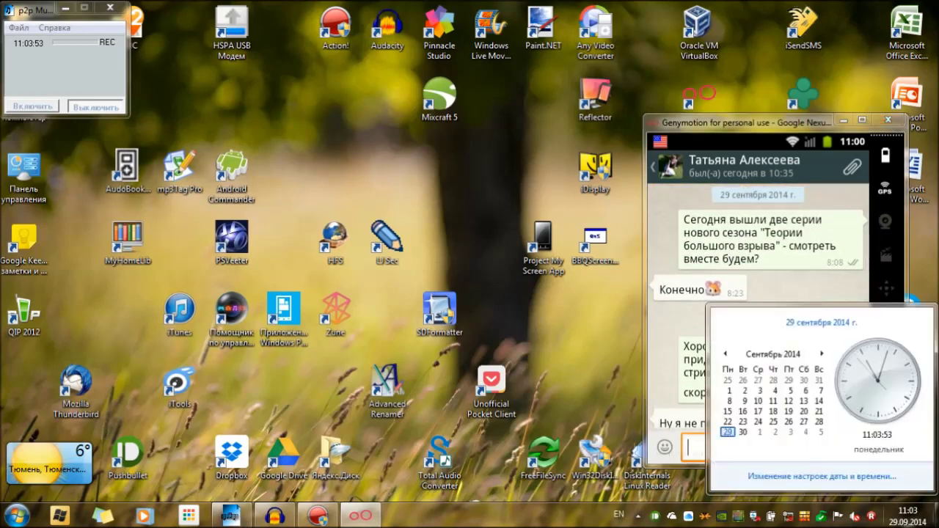
key("Escape")
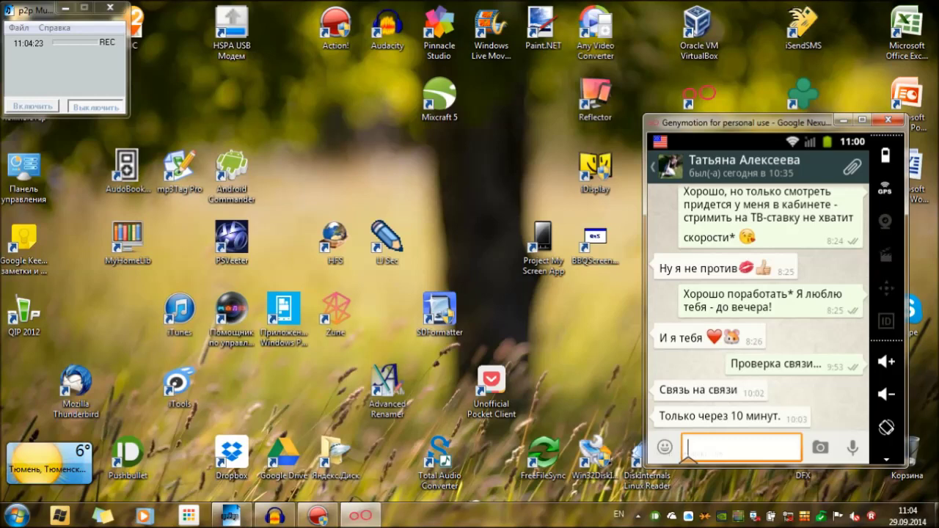
Switch the virtual device's input language to Russian and begin the chat message with "Ничего страшного"
key("ctrl+space")
type("Н")
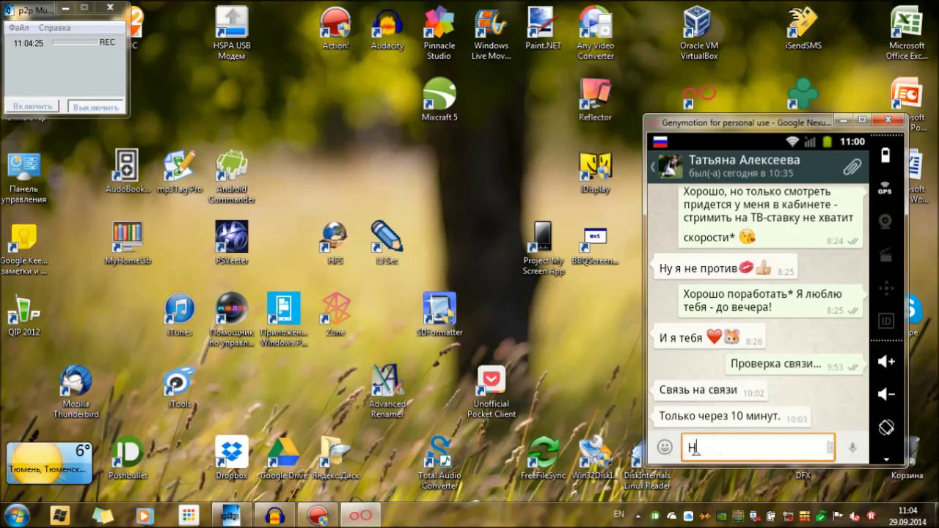
type("ичего")
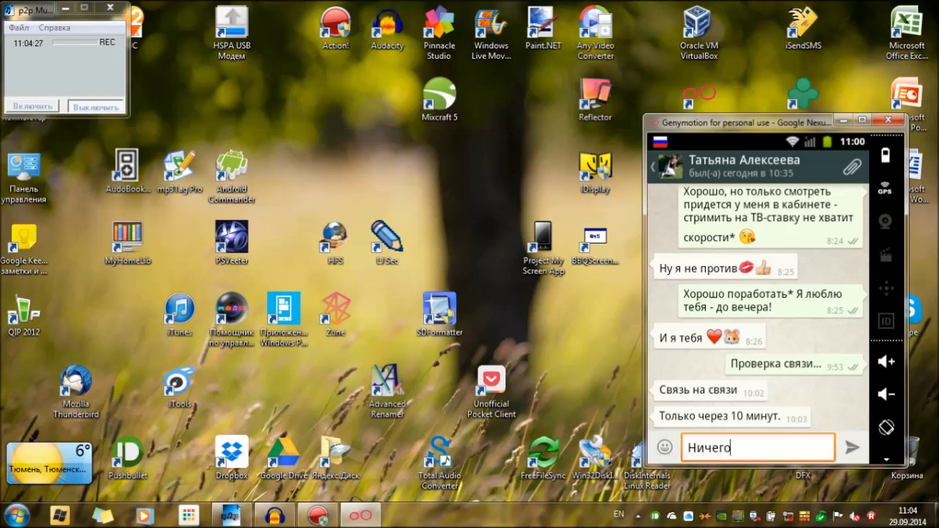
key("ctrl+space")
type("ss")
key("BackSpace")
key("BackSpace")
key("ctrl+space")
type("страшного")
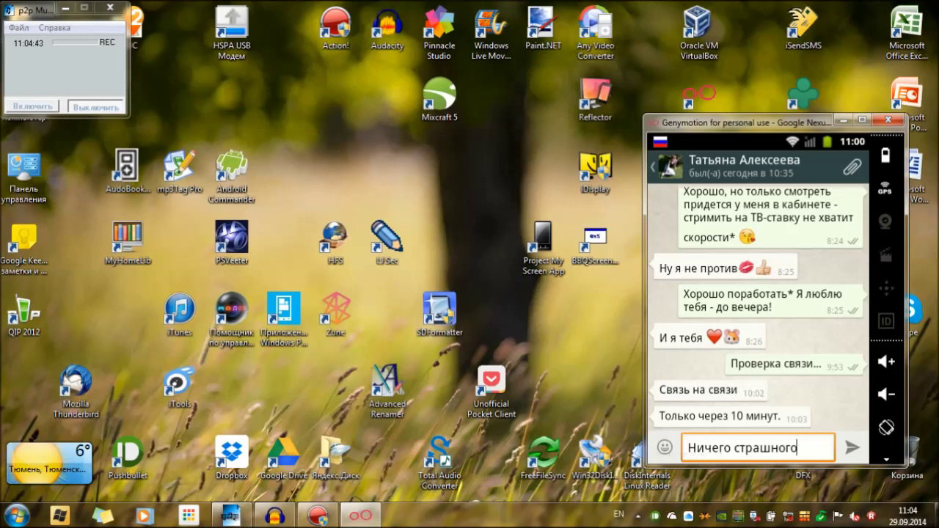
Complete the message with ". Мне просто нужна была твоя помощь при работе с программой - расскажу вечером*" and send it
type("!")
key("BackSpace")
type(".")
type(" Мне просто нуж")
type("на была твоя по")
type("мощ")
type("ь при работе с")
type(" программой")
type(" - расскажу")
type(" вечером*")
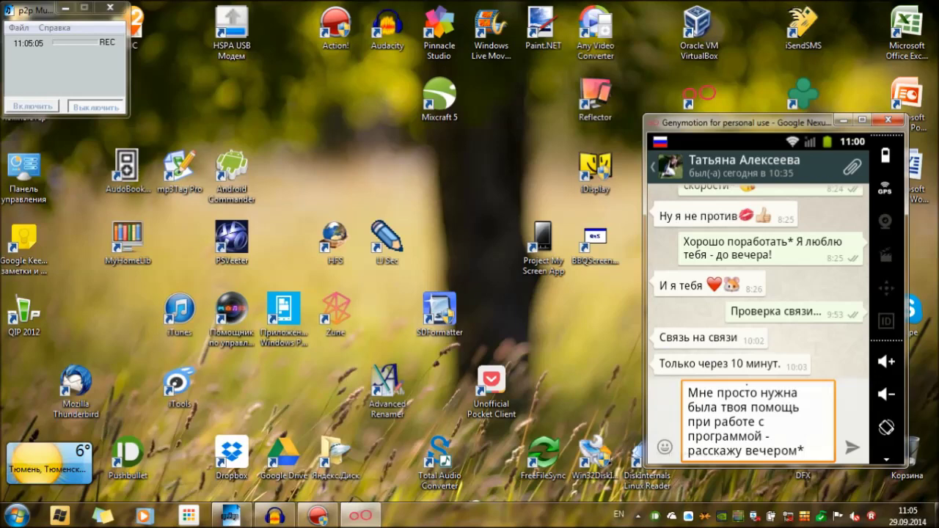
key("Return")
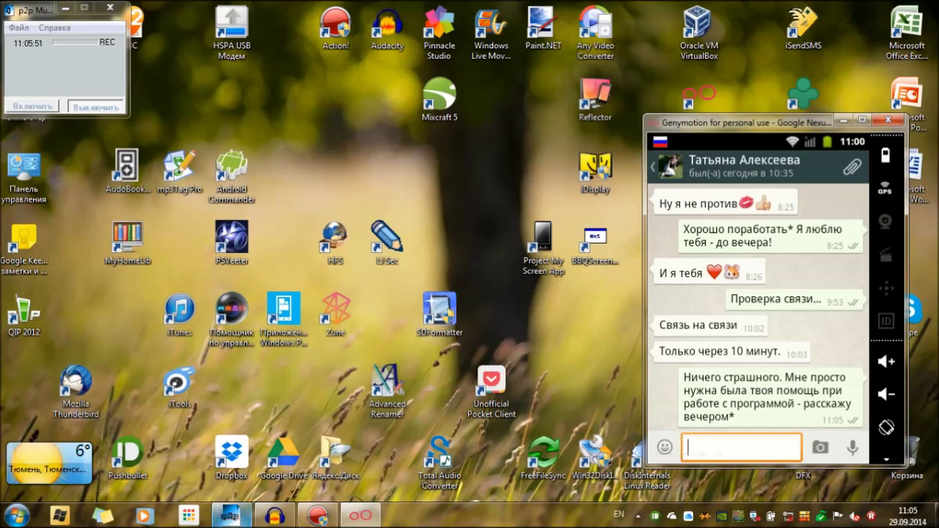
Minimize the virtual device window and select the WhatsApp shortcut on the desktop
left_click(275, 516)
left_click(275, 516)
key("Escape")
left_click(844, 119)
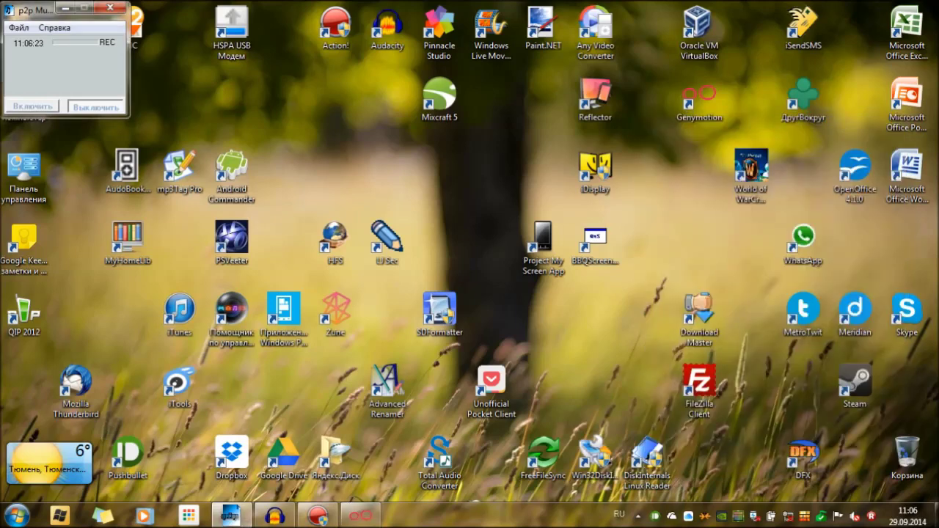
left_click(804, 242)
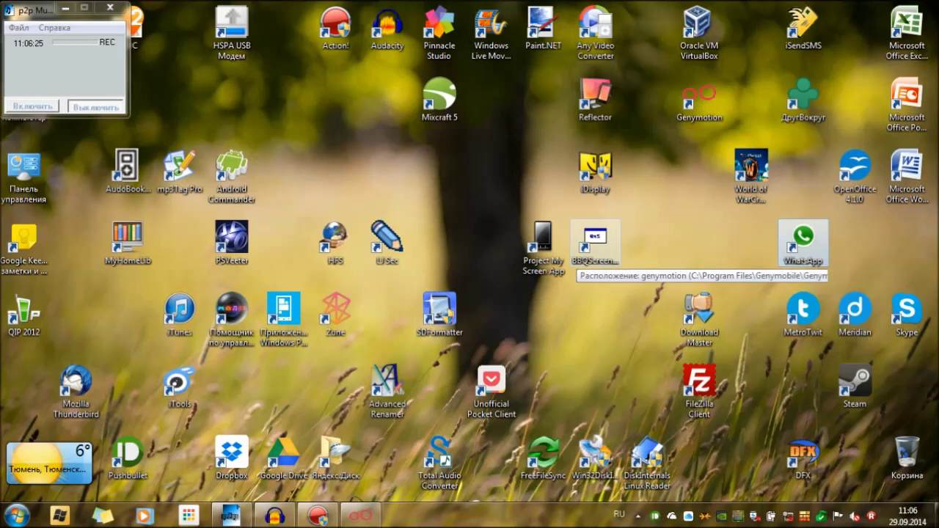